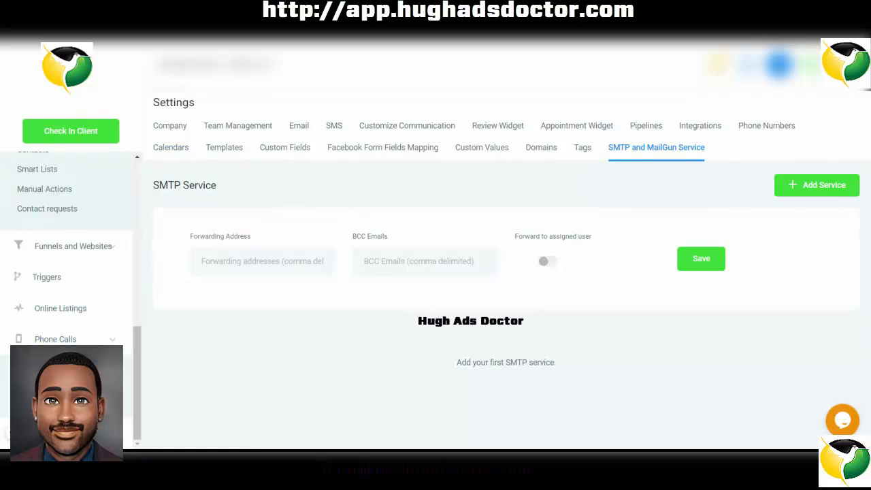
Open the company settings and look over the company data, address and general options
left_click(61, 371)
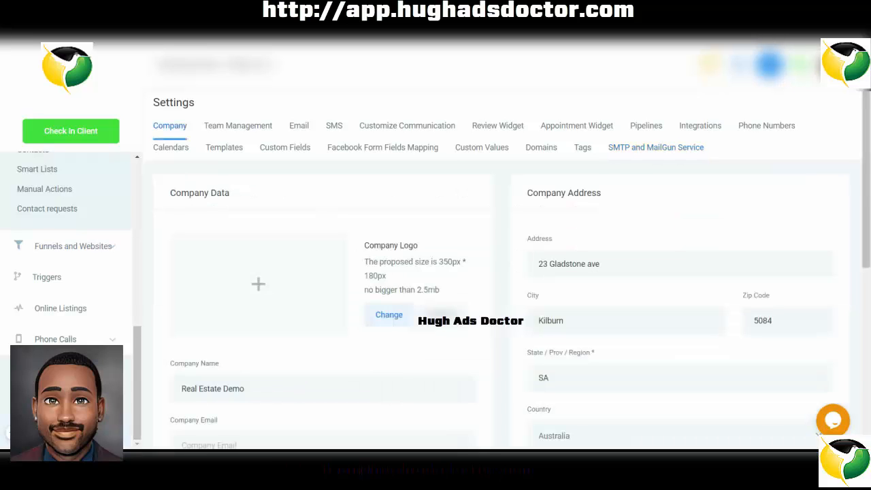
scroll(561, 209, "down", 2)
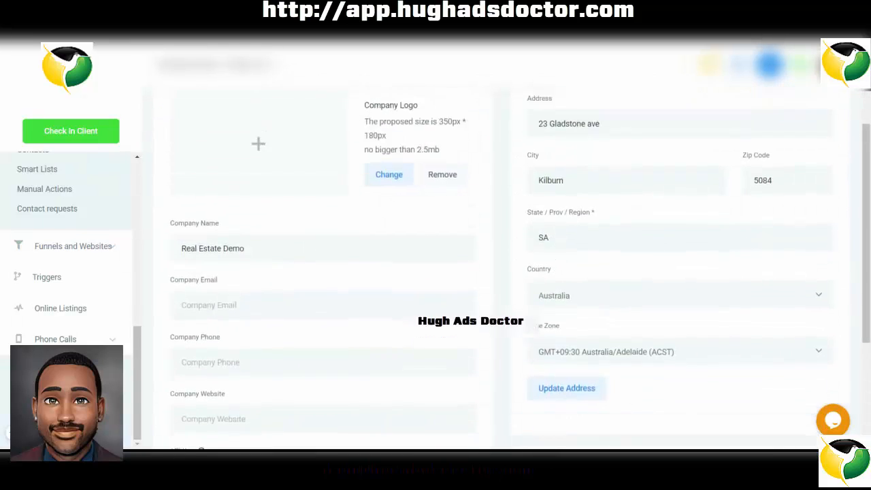
scroll(521, 266, "down", 1)
scroll(538, 286, "down", 2)
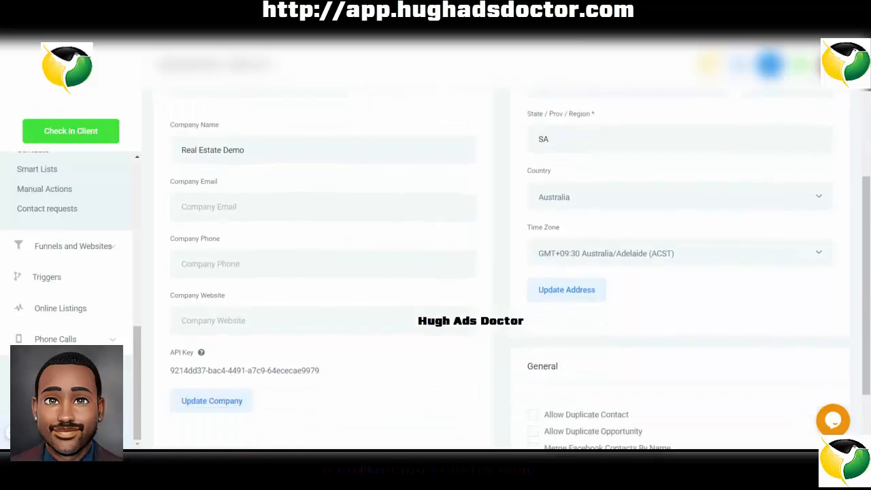
scroll(560, 220, "up", 3)
scroll(314, 201, "up", 2)
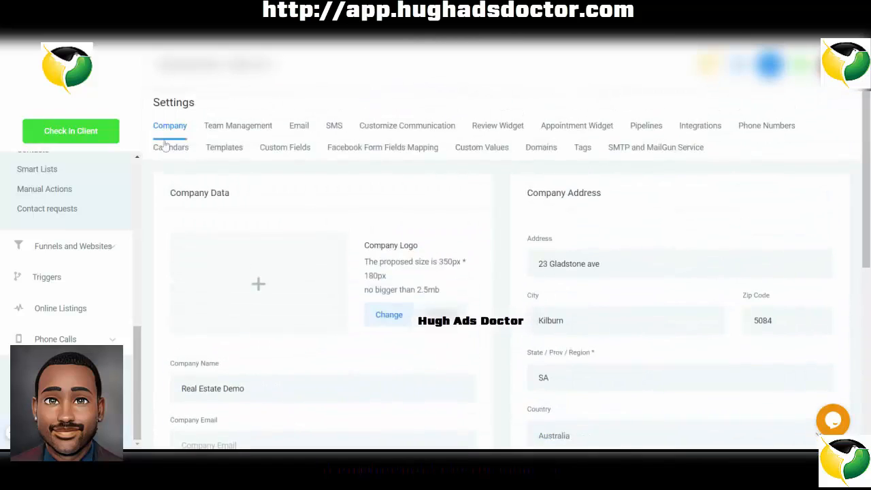
scroll(279, 214, "down", 3)
scroll(297, 220, "up", 1)
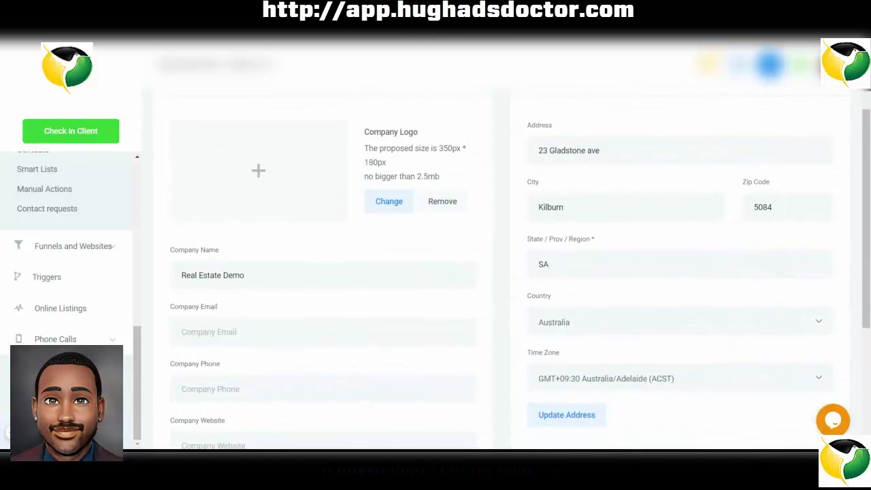
scroll(298, 220, "up", 2)
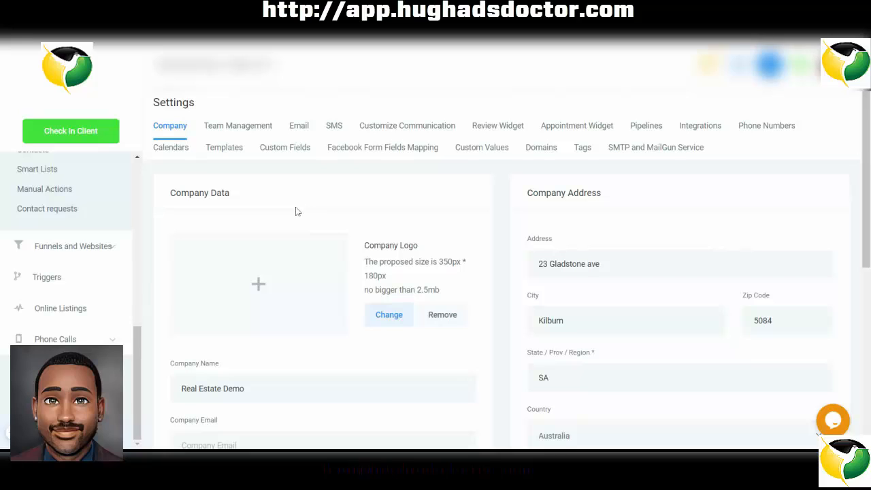
Examine the logo, name, email, phone, website and API key fields in the company data section
scroll(360, 240, "down", 1)
scroll(407, 243, "down", 1)
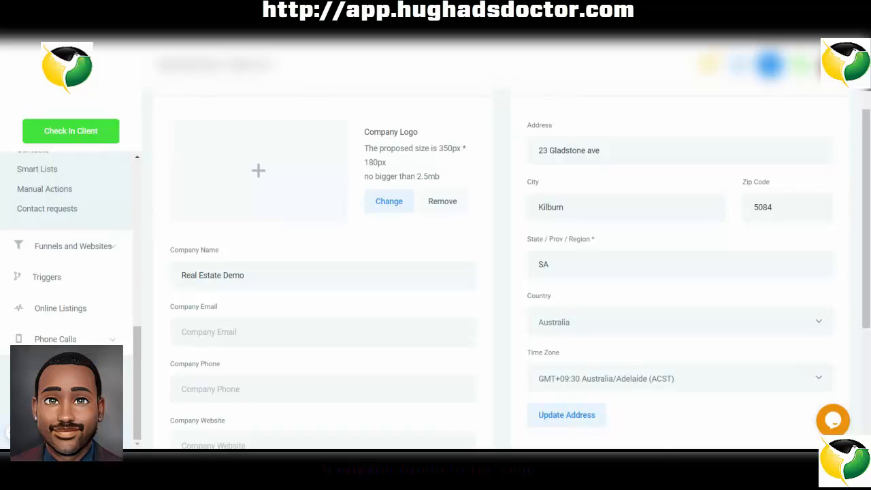
scroll(401, 242, "down", 3)
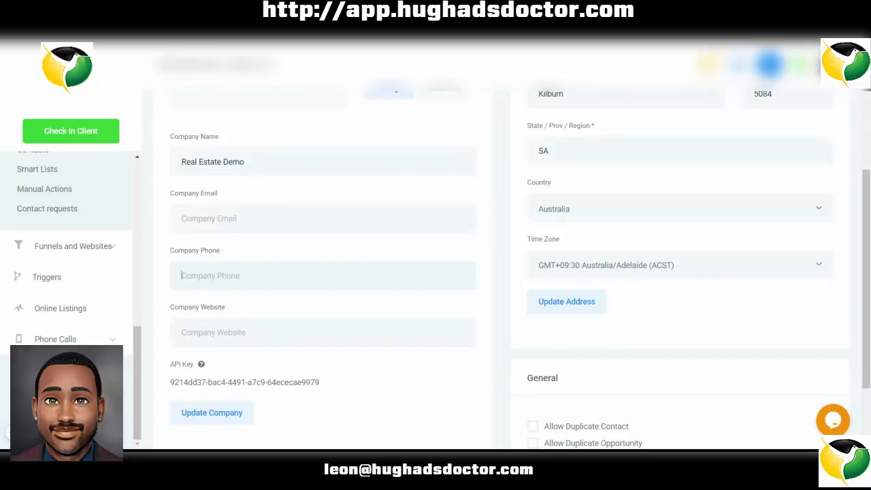
scroll(235, 301, "down", 3)
scroll(236, 300, "up", 3)
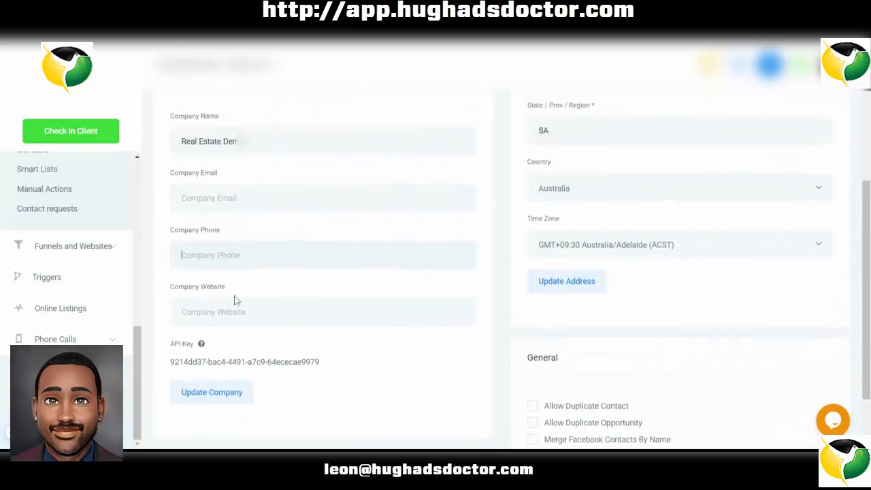
scroll(237, 302, "down", 1)
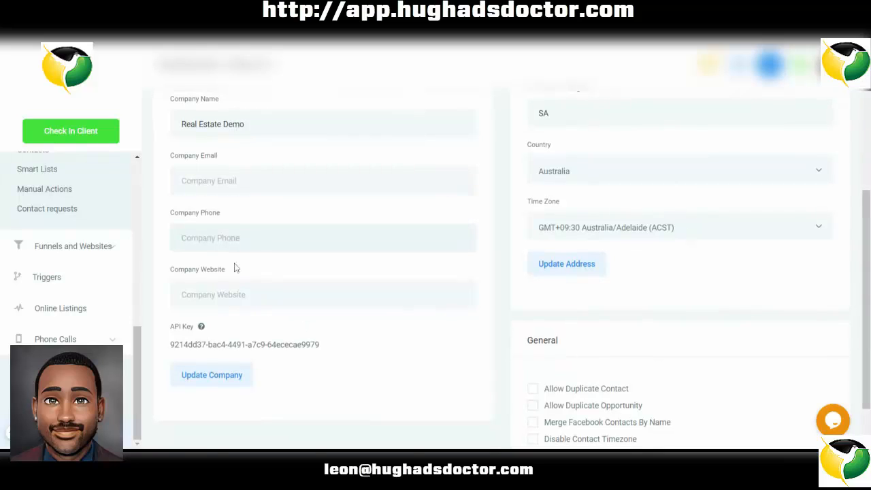
scroll(236, 266, "up", 3)
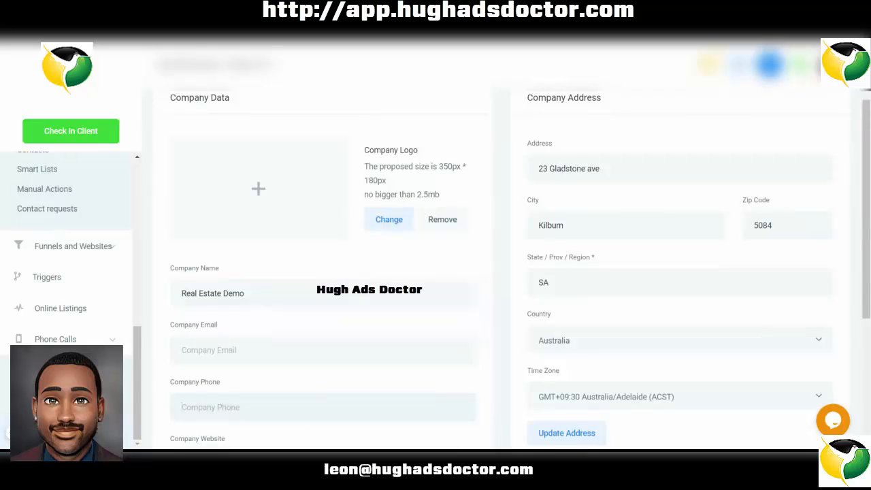
scroll(435, 265, "down", 2)
scroll(626, 243, "up", 3)
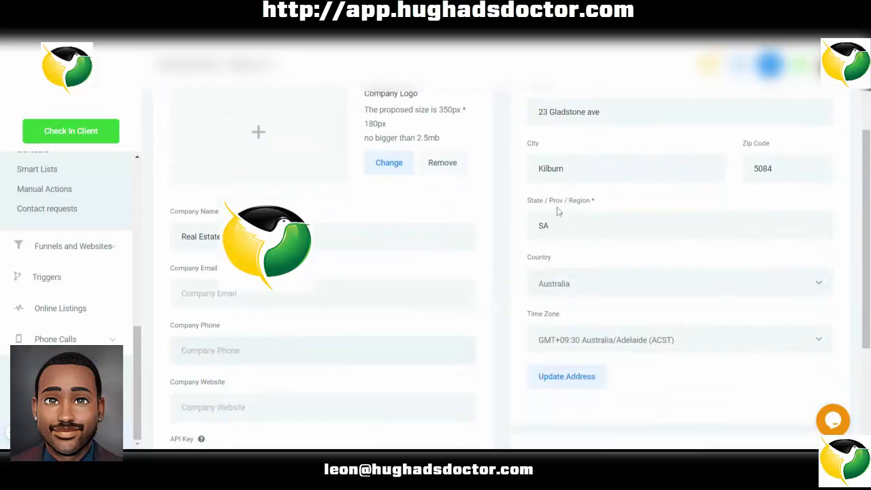
Examine the state, country and time zone fields of the company address
scroll(549, 261, "up", 1)
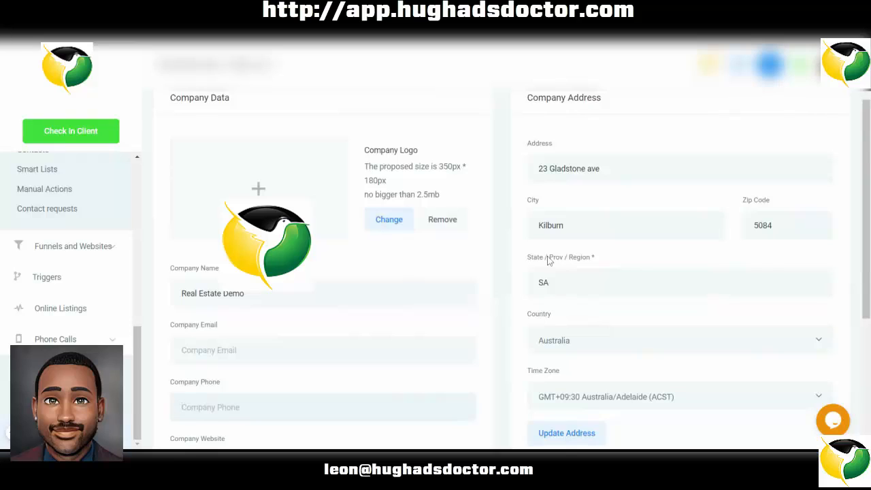
scroll(548, 261, "down", 2)
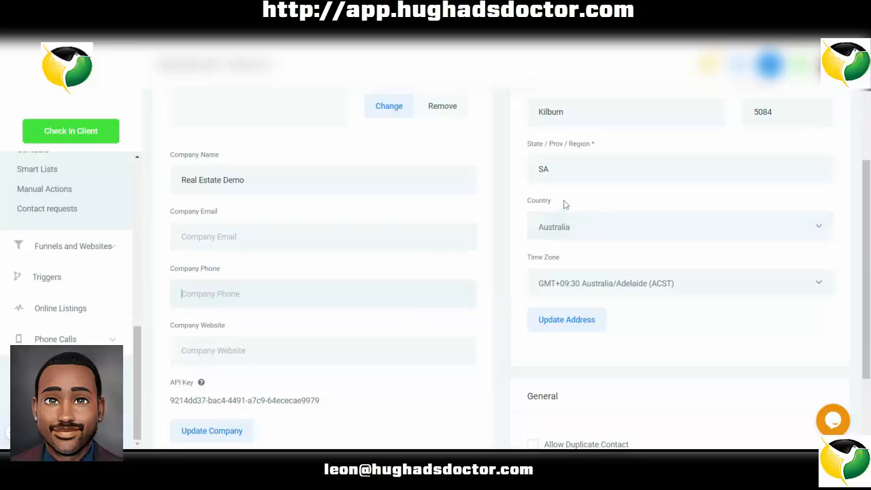
scroll(599, 297, "up", 1)
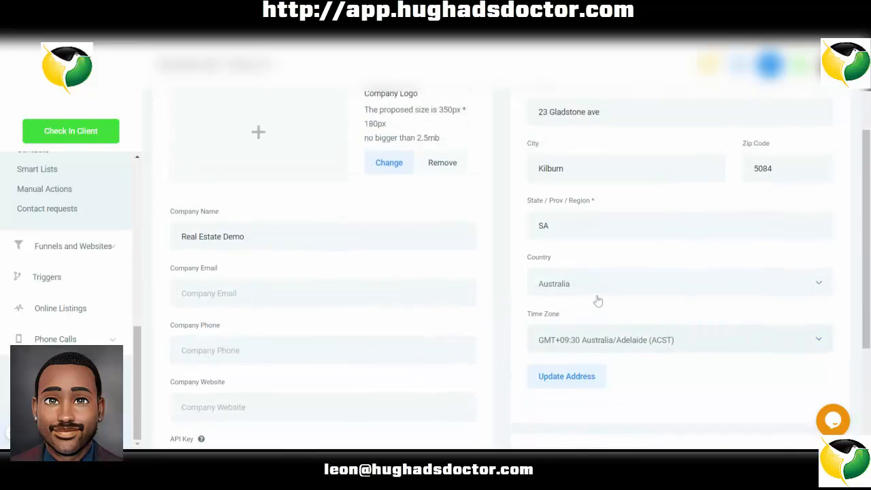
scroll(597, 299, "down", 1)
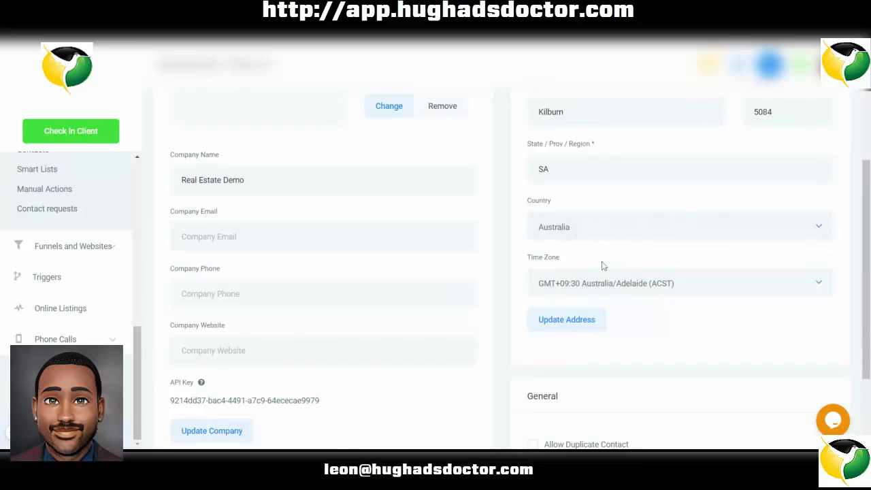
scroll(601, 265, "down", 1)
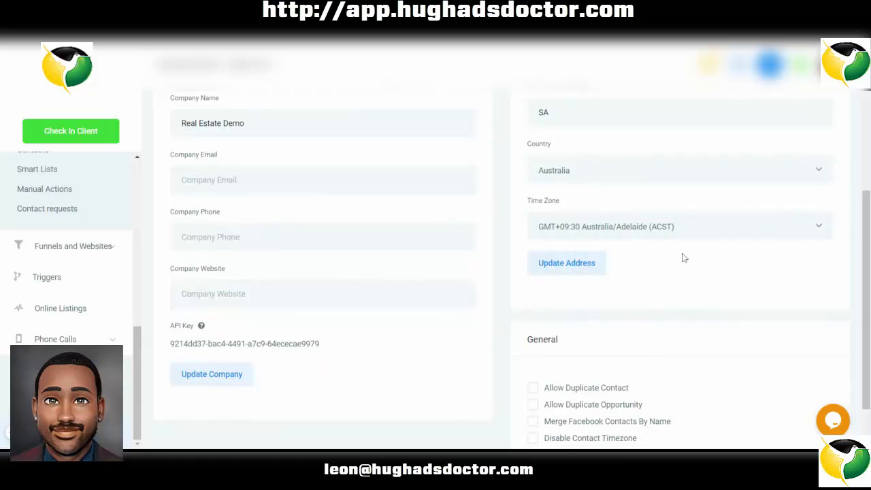
scroll(672, 248, "up", 1)
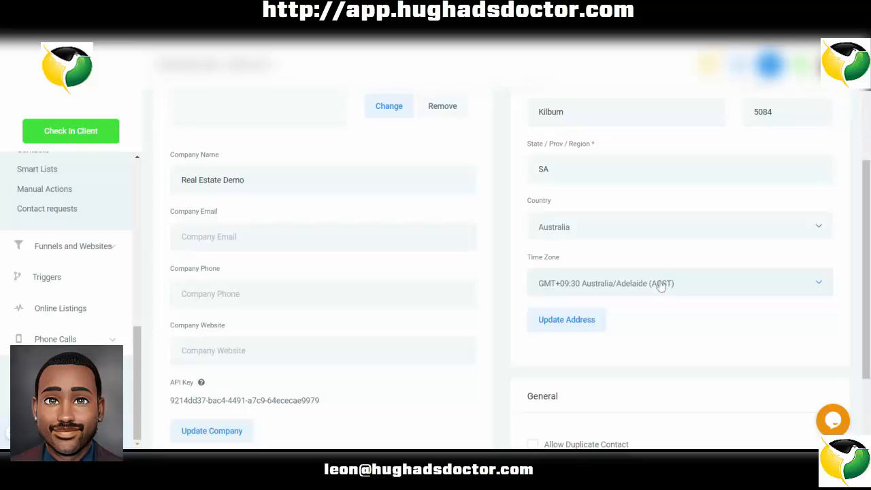
scroll(661, 287, "up", 2)
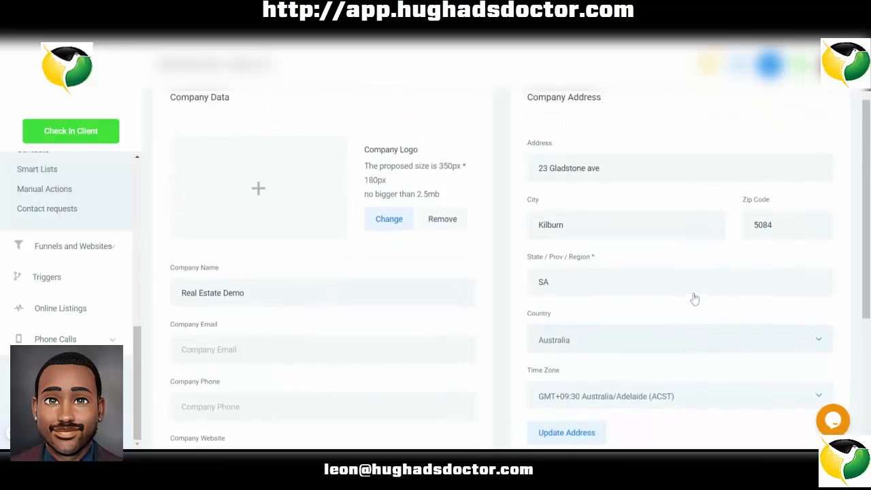
scroll(695, 298, "up", 1)
scroll(694, 298, "down", 2)
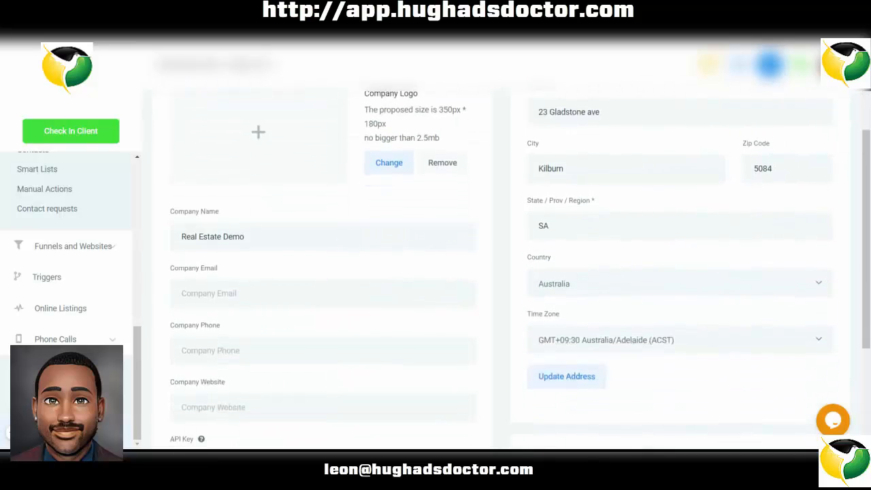
scroll(692, 297, "up", 1)
scroll(692, 297, "down", 1)
scroll(690, 297, "up", 1)
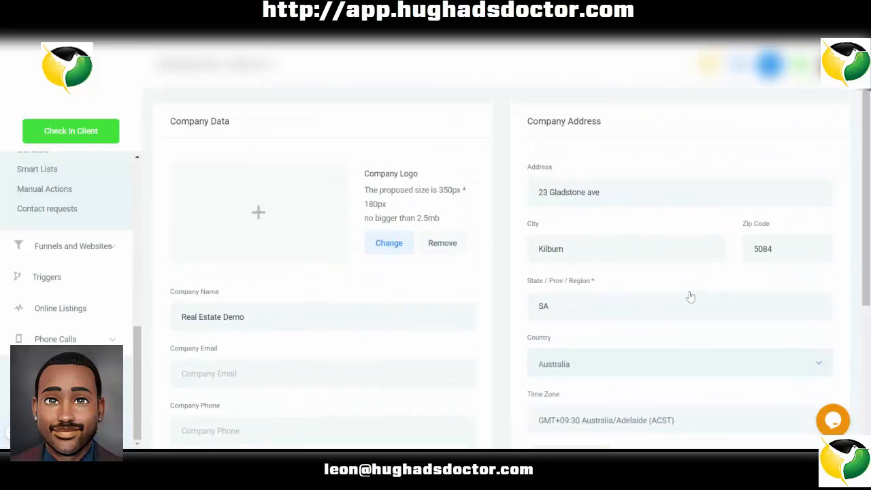
scroll(691, 297, "up", 1)
scroll(660, 298, "down", 2)
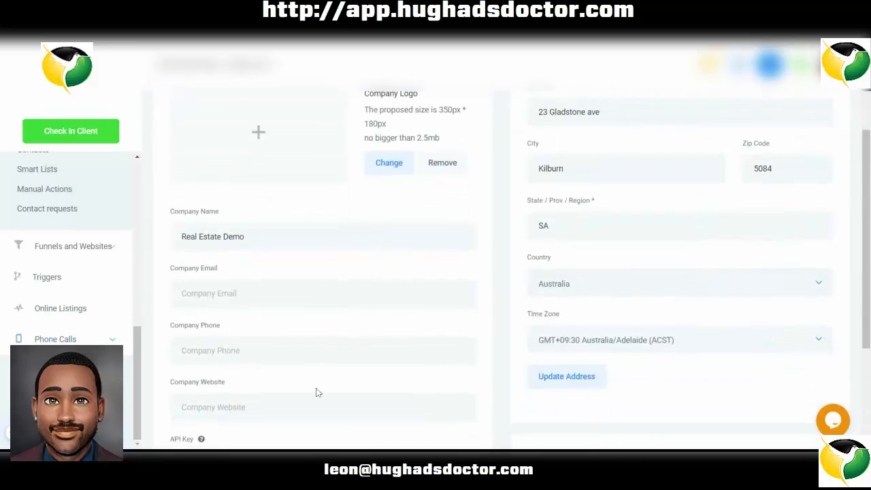
scroll(316, 393, "down", 2)
scroll(316, 393, "up", 4)
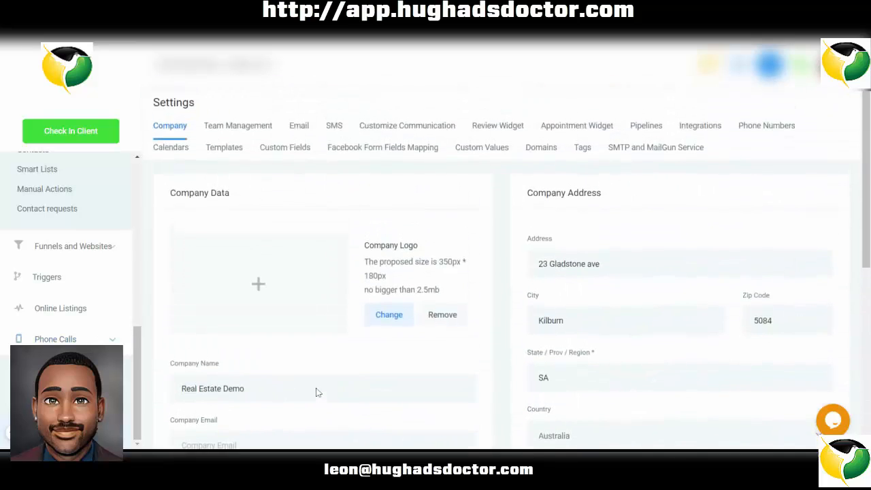
Edit the existing employee in Team Management, assign the Free Real Estate Consult calendar and save the record
left_click(242, 127)
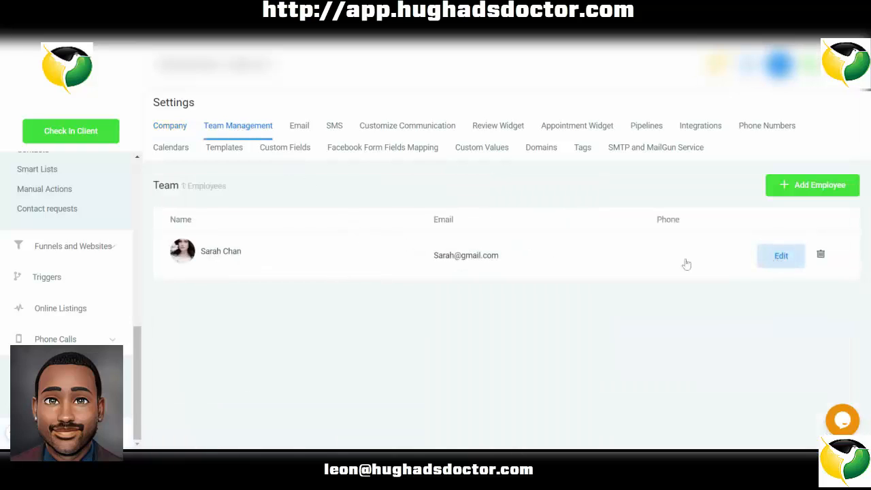
left_click(781, 255)
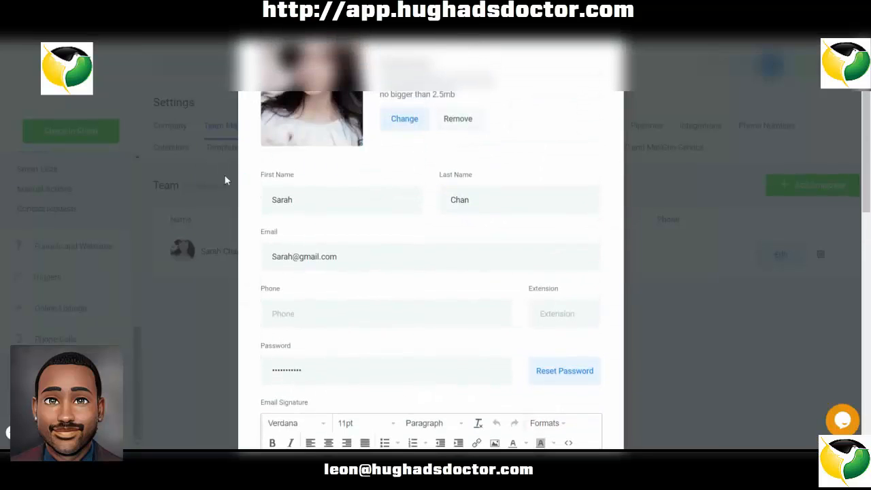
scroll(430, 272, "down", 4)
scroll(431, 273, "up", 3)
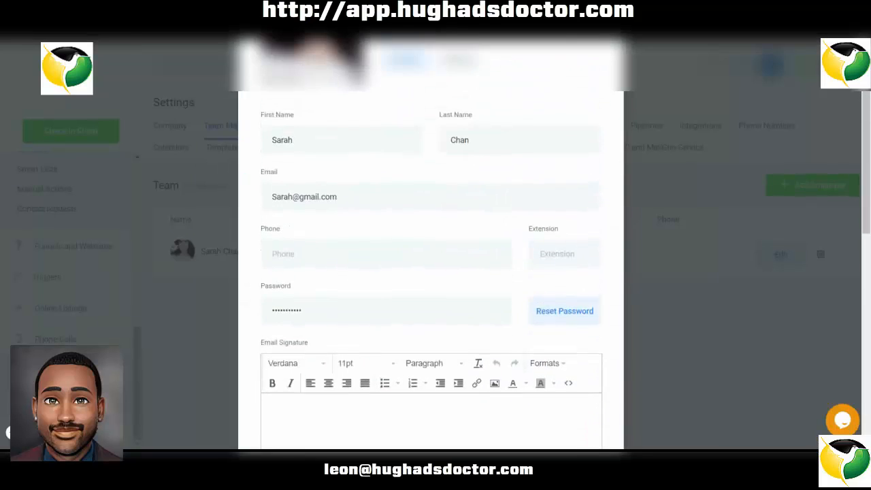
scroll(442, 272, "down", 6)
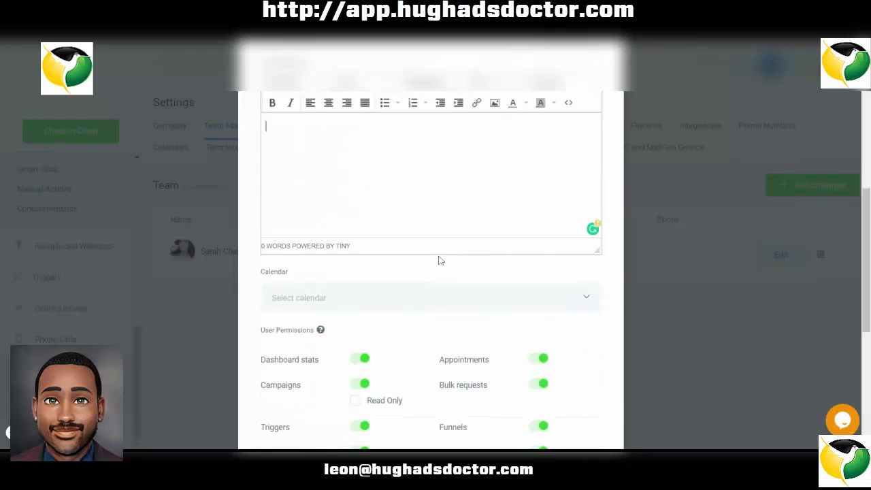
scroll(440, 259, "up", 2)
left_click(418, 249)
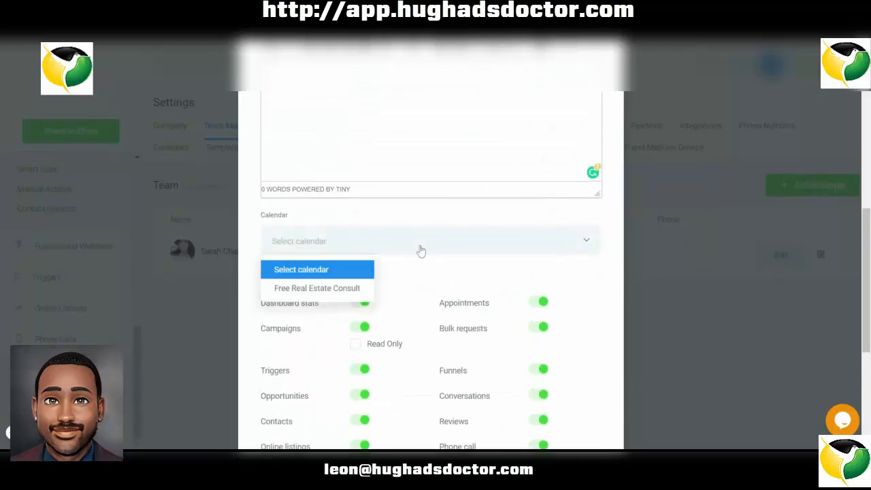
left_click(329, 291)
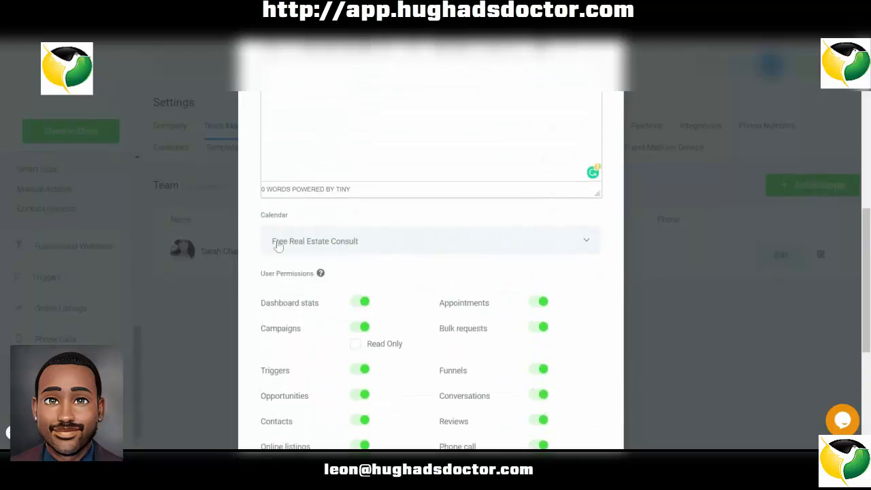
scroll(278, 243, "down", 5)
left_click(576, 395)
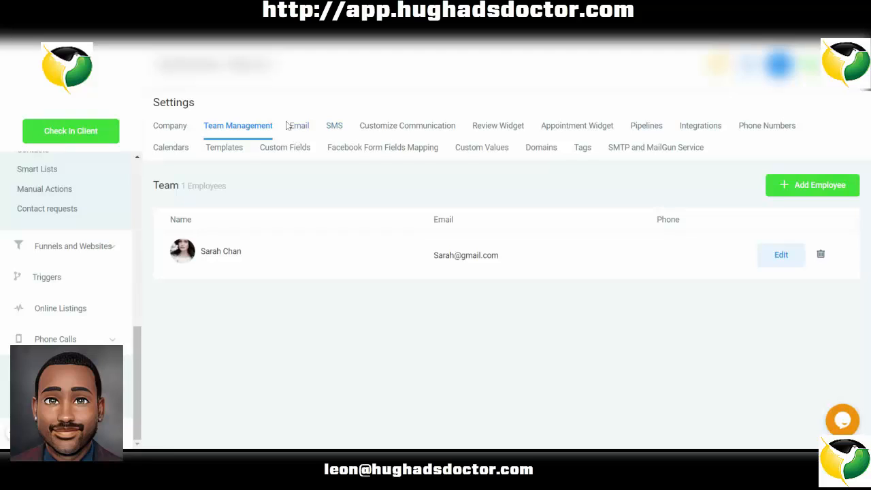
Open the Integrations settings and look over the available account connections, from Google and Facebook to DrChrono and Stripe
left_click(685, 132)
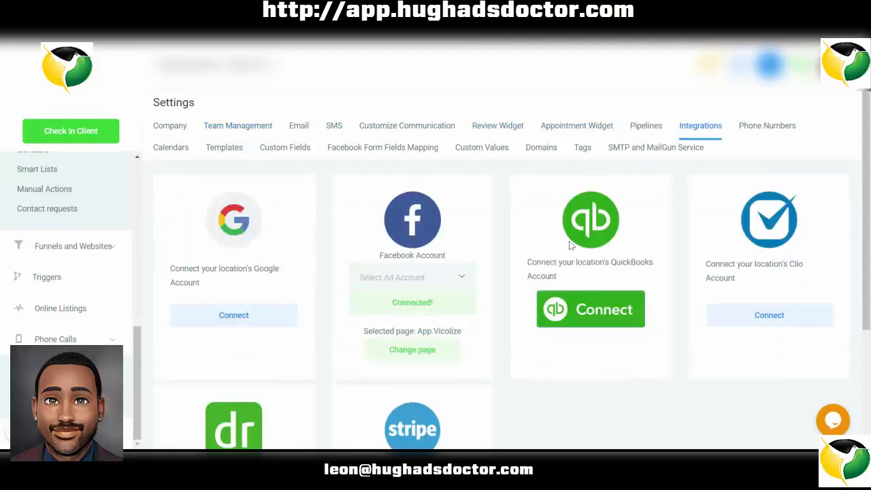
scroll(570, 245, "down", 2)
scroll(570, 241, "up", 1)
scroll(570, 242, "down", 1)
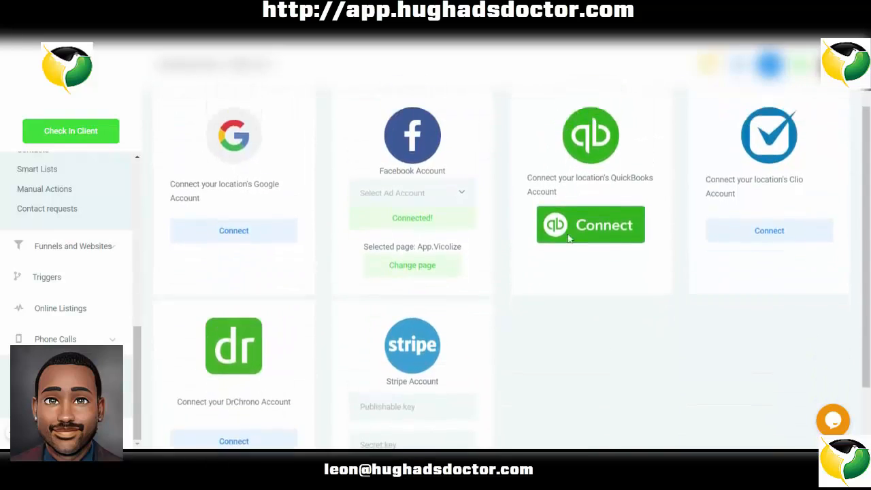
scroll(566, 237, "down", 1)
scroll(565, 238, "up", 3)
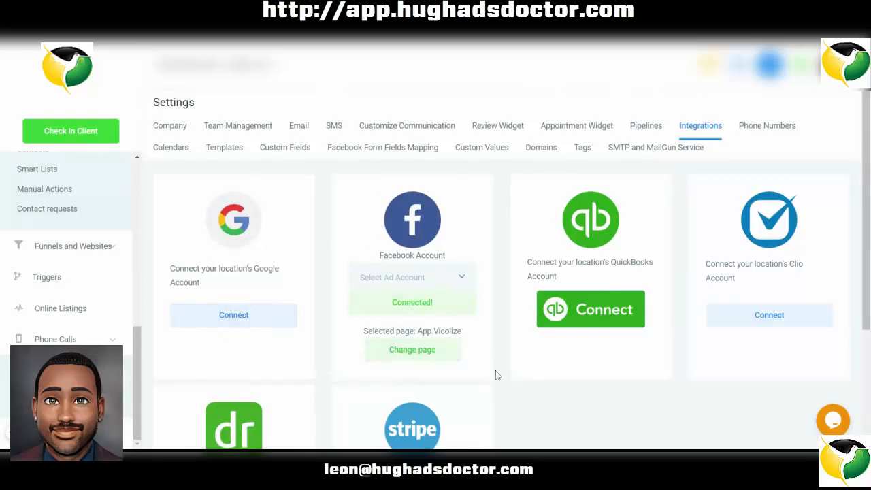
scroll(460, 396, "down", 3)
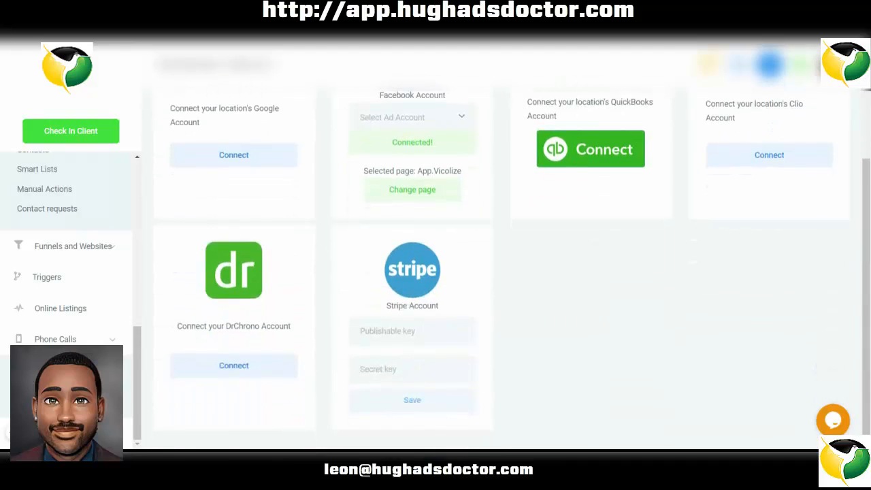
scroll(441, 350, "up", 3)
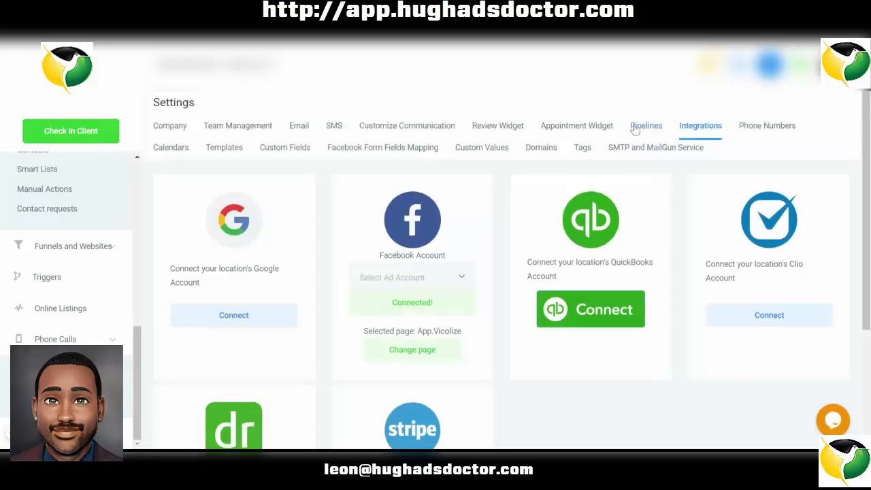
Look over the Phone Numbers settings and open the Free Real Estate Consult calendar for editing from the Calendars settings
left_click(767, 128)
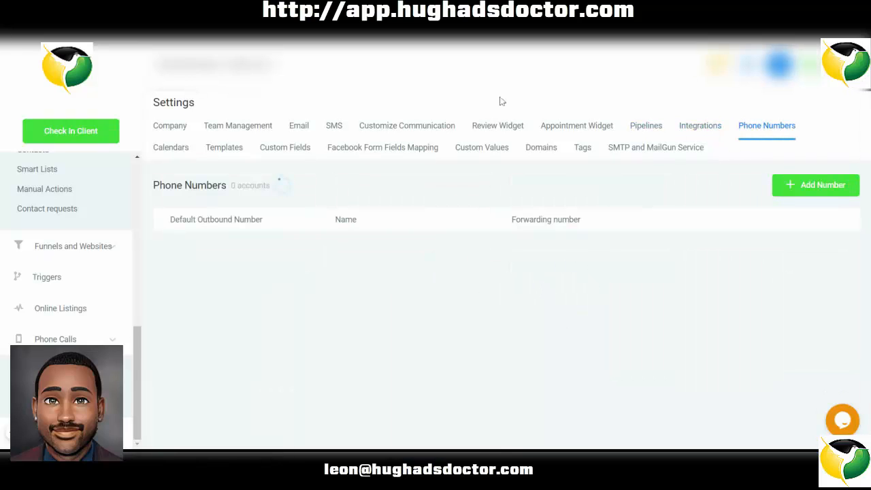
left_click(174, 151)
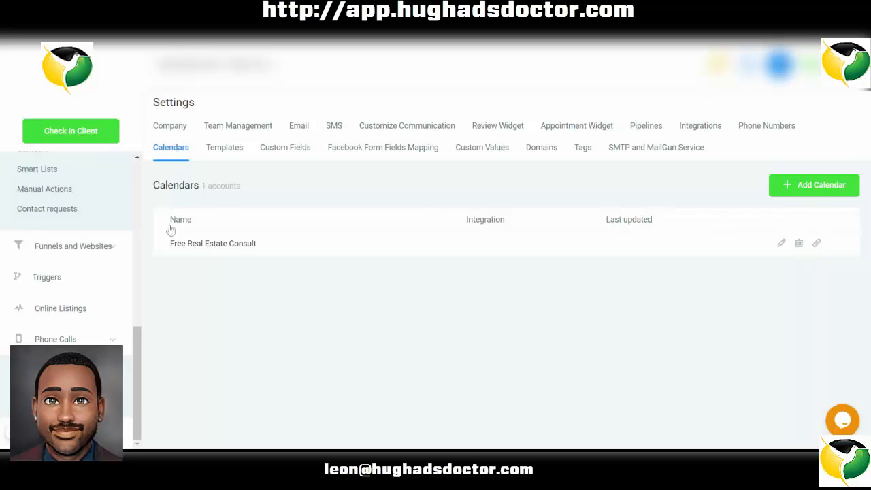
left_click_drag(156, 247, 382, 259)
left_click(383, 259)
left_click(782, 245)
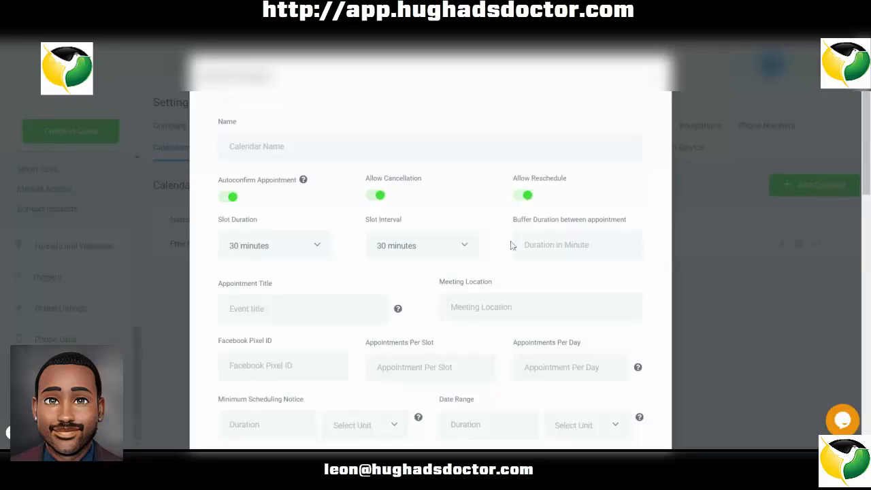
Set the calendar's date range to 10 days and view the available custom forms without choosing one
scroll(512, 245, "down", 5)
scroll(512, 246, "up", 3)
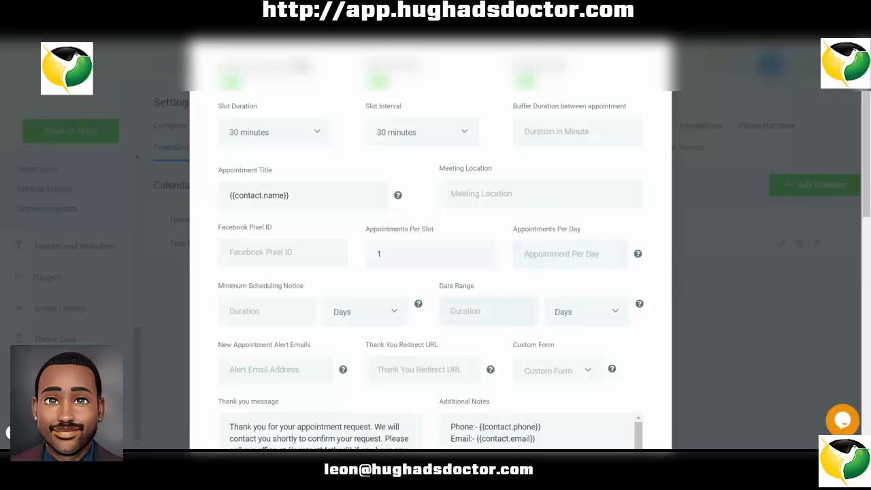
type("10")
scroll(440, 320, "down", 1)
scroll(424, 326, "down", 1)
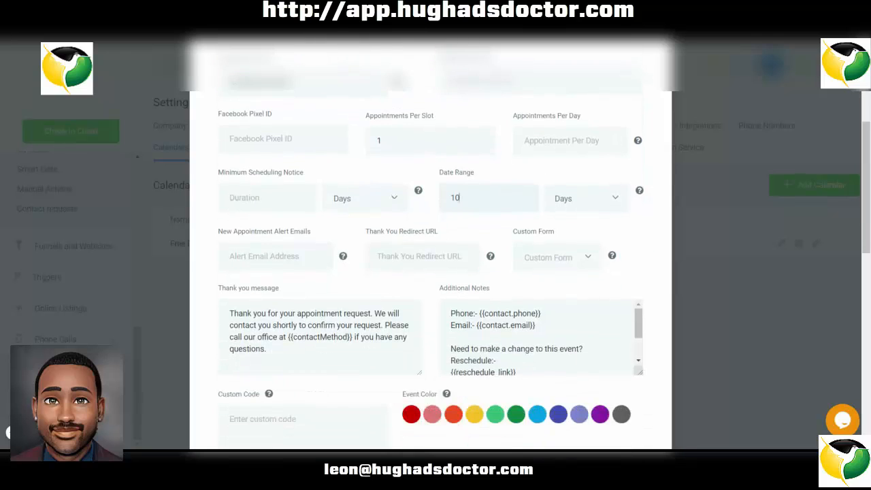
left_click(575, 261)
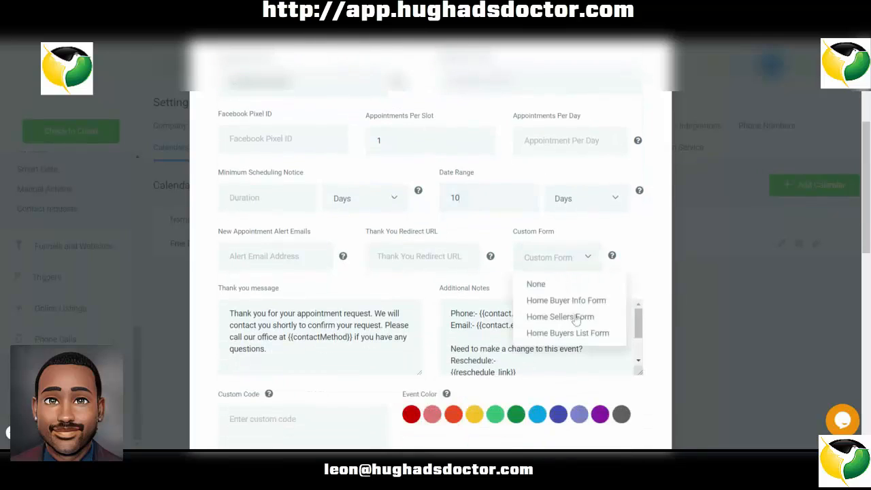
left_click(407, 280)
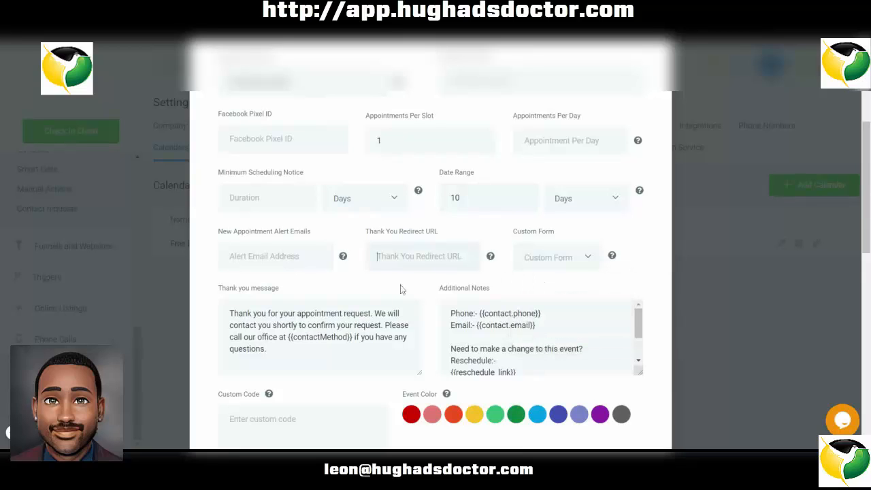
Examine the calendar's thank you message, event colors, weekly availability hours and the provider choices for linking a calendar
scroll(400, 289, "down", 3)
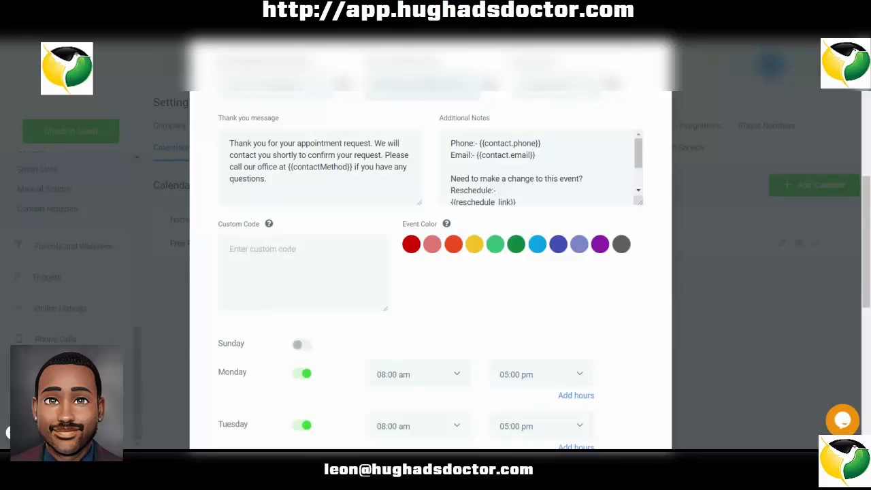
scroll(400, 294, "down", 5)
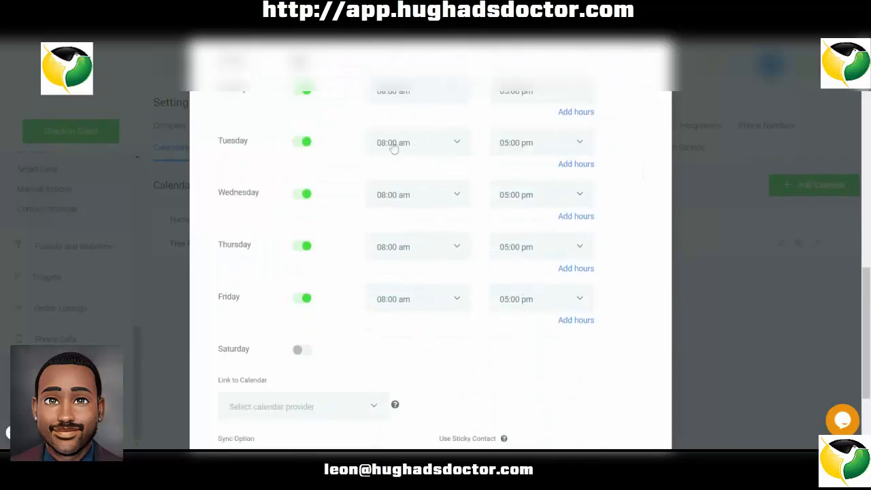
scroll(497, 325, "down", 2)
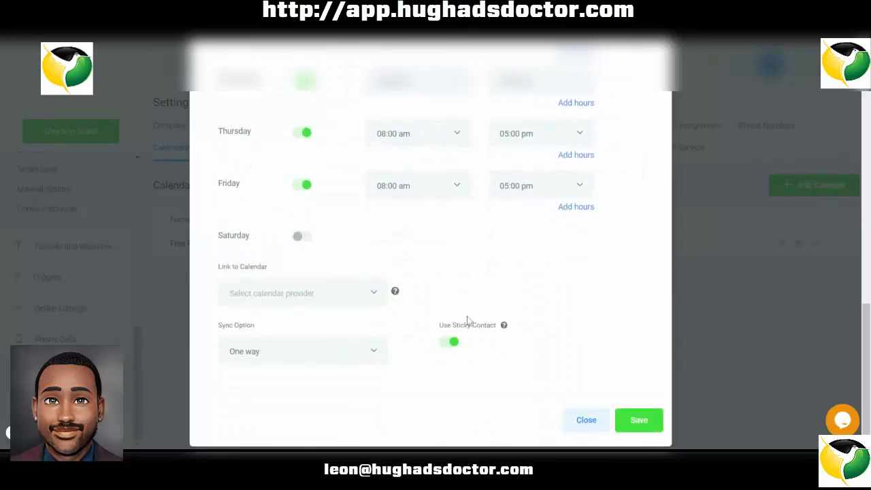
left_click(367, 300)
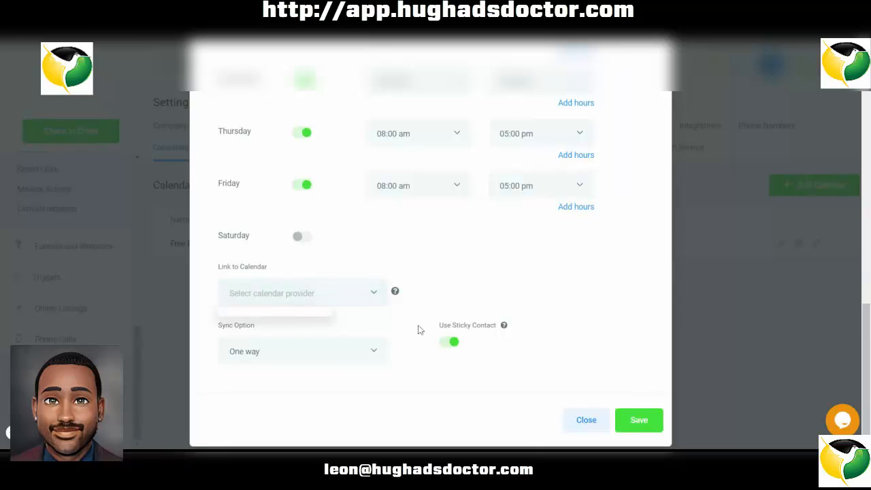
Set the buffer duration between appointments to 30 minutes and close the calendar without saving
scroll(402, 316, "up", 10)
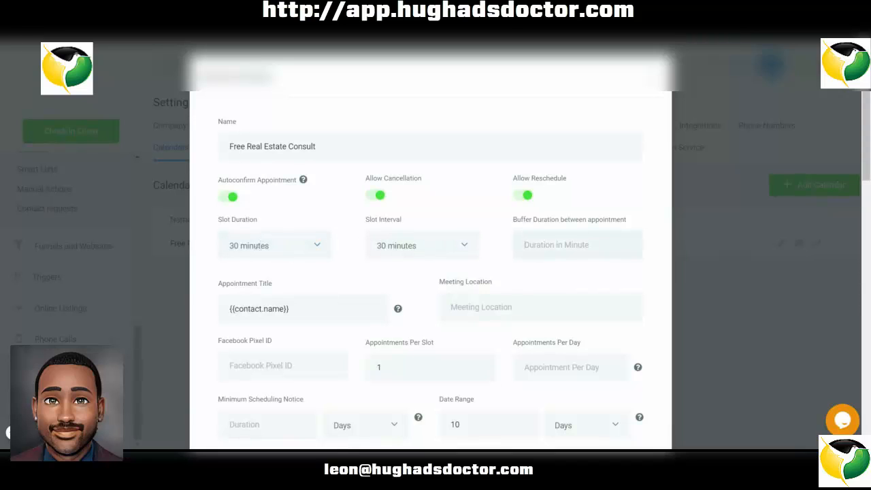
type("30")
left_click_drag(516, 224, 640, 225)
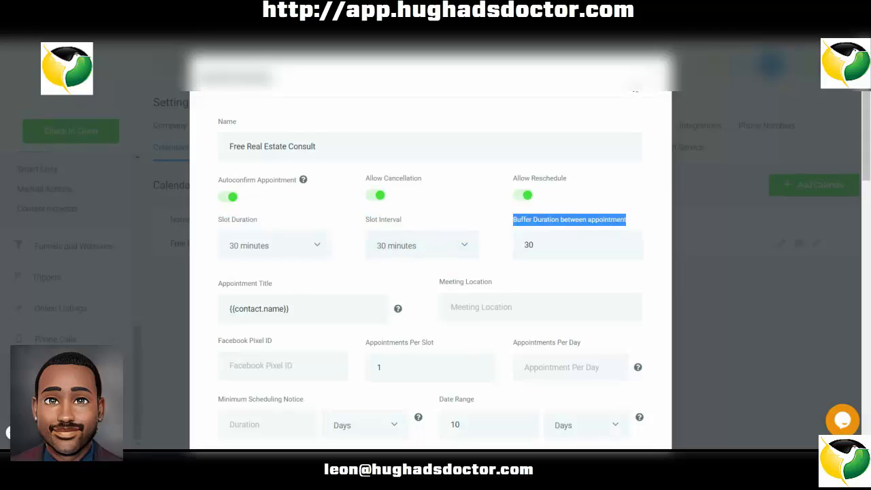
left_click(657, 81)
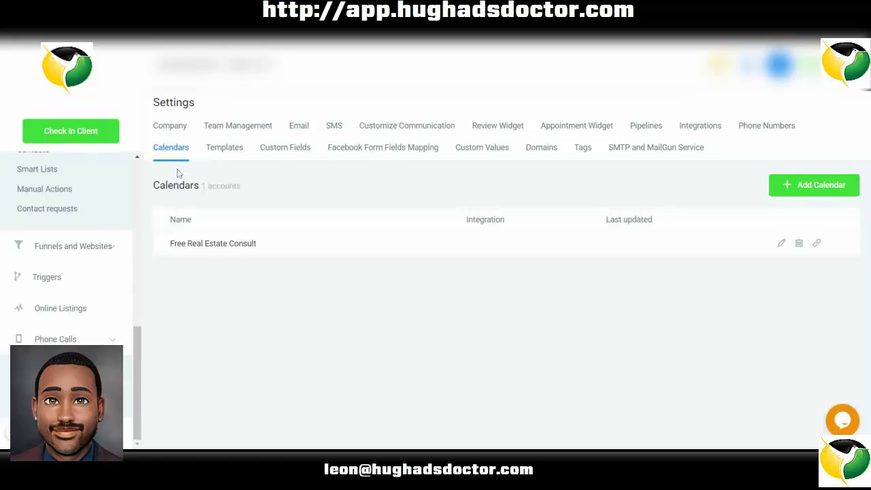
Compare the Custom Fields list with the Facebook Form Fields Mapping settings
left_click(302, 156)
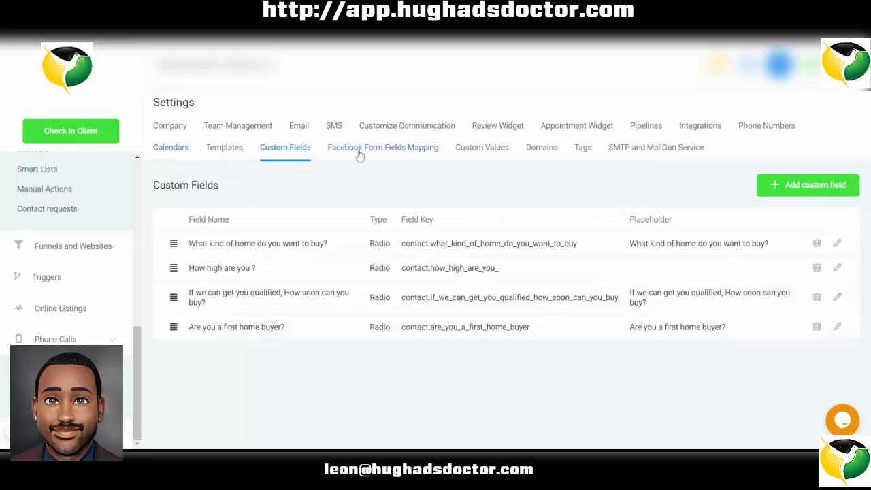
left_click(364, 156)
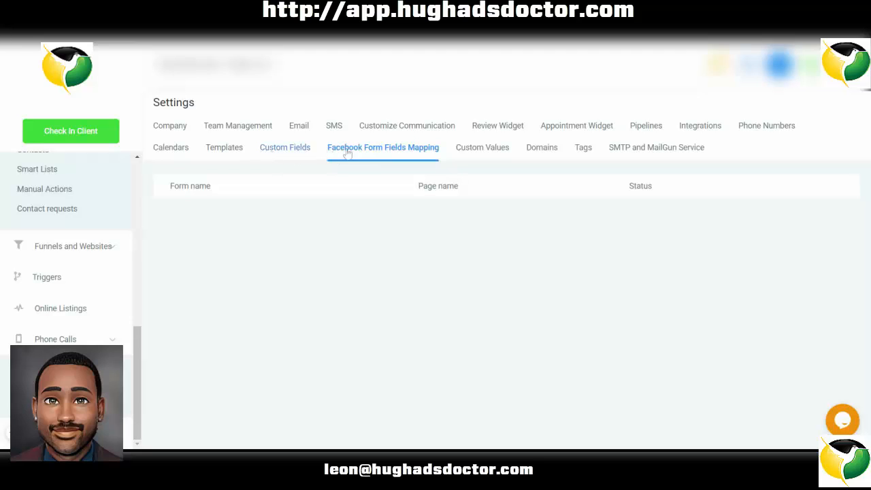
left_click(296, 155)
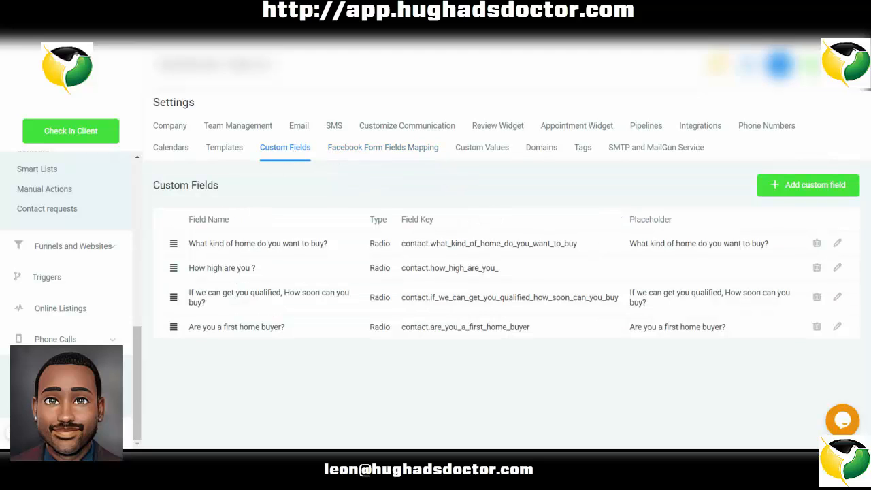
left_click(380, 151)
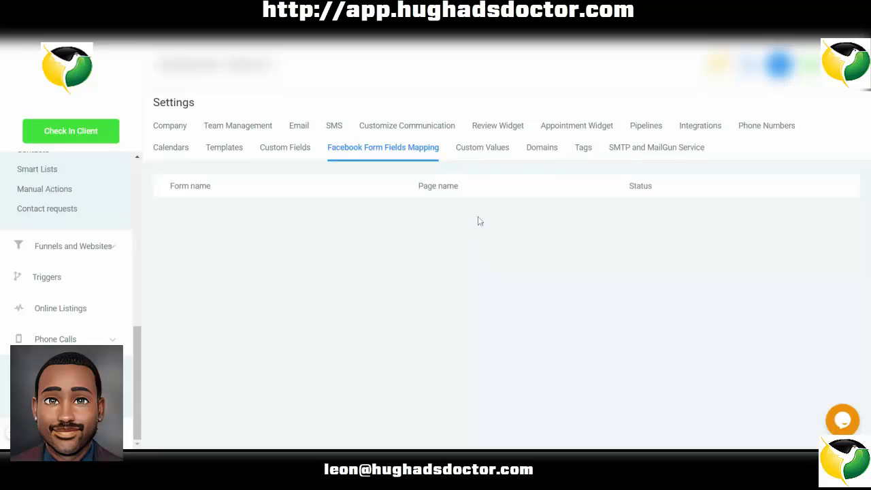
View the Domains settings and look through the full list of Custom Values
left_click(538, 154)
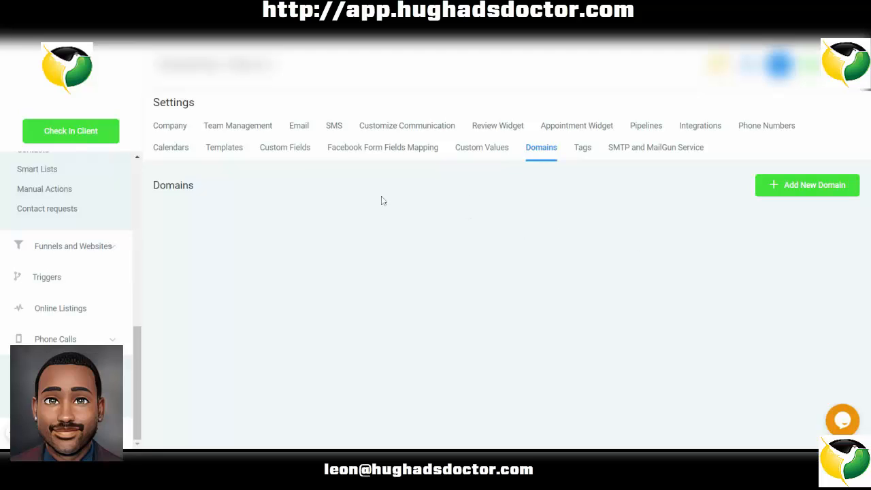
left_click(496, 151)
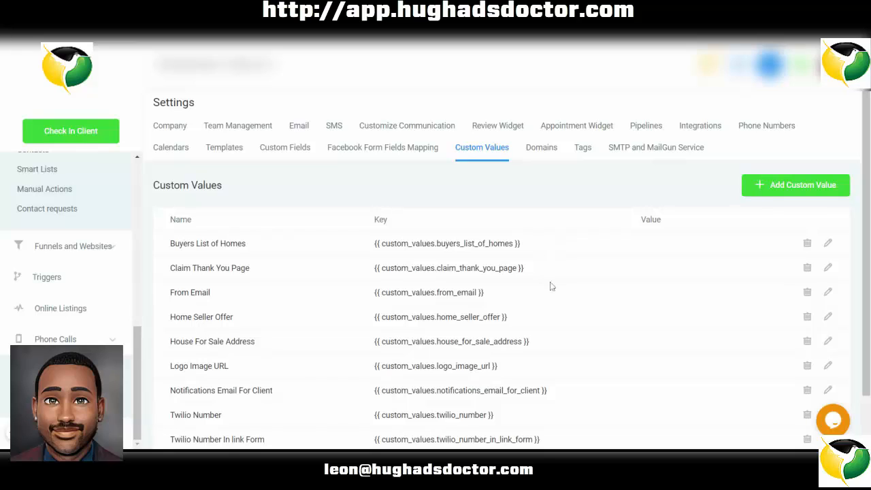
scroll(549, 286, "down", 1)
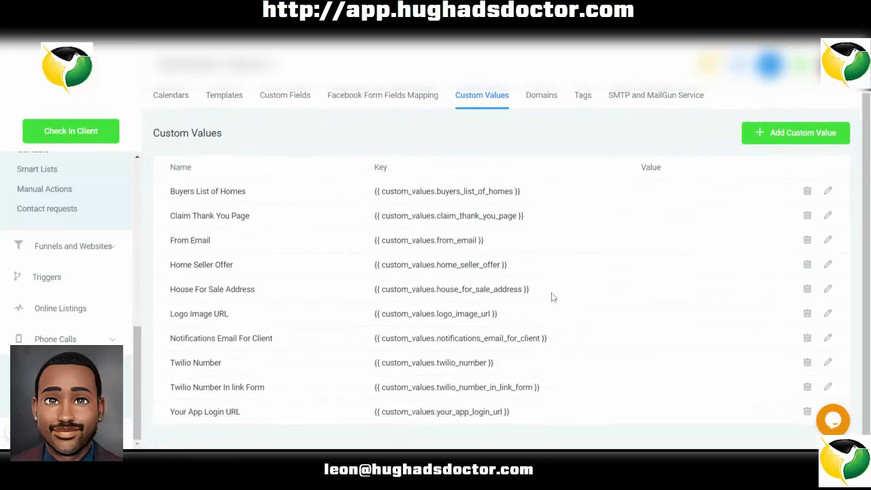
Open the Buyers List of Homes and From Email custom values to view their fields, closing each without saving
left_click(829, 191)
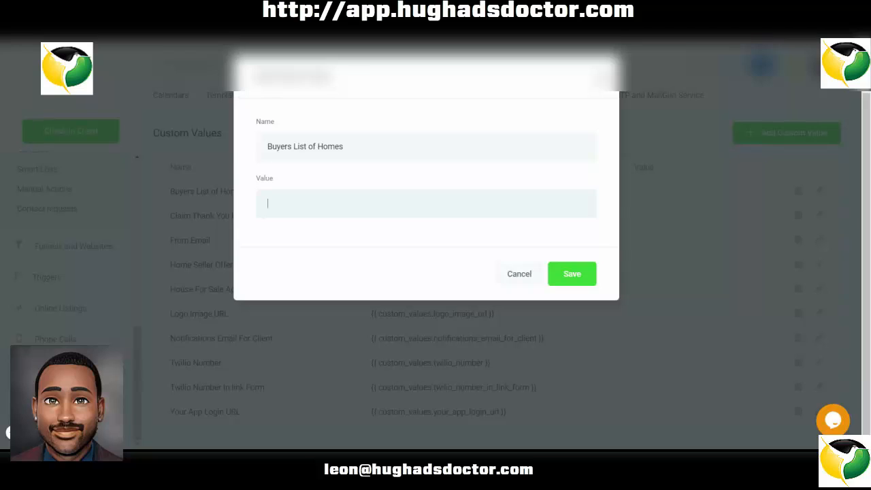
left_click(598, 81)
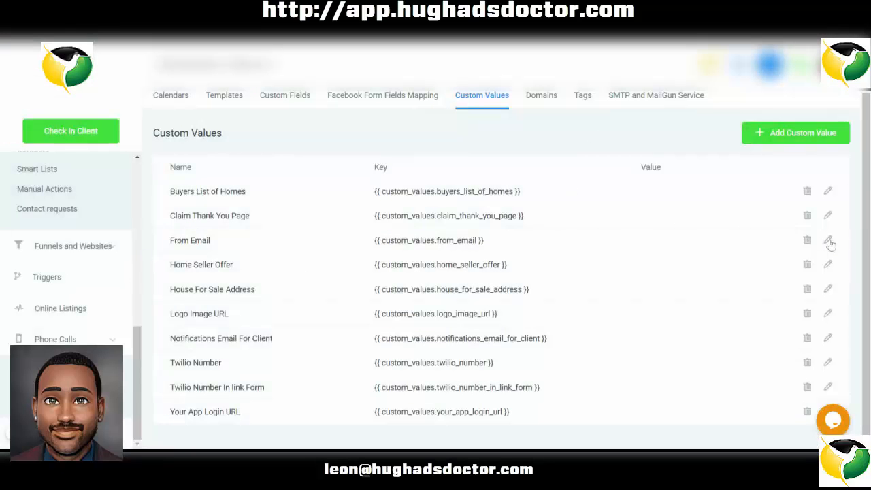
left_click(829, 240)
left_click(599, 80)
Examine the Value column for all custom values, from Buyers List of Homes to Your App Login URL
scroll(582, 365, "up", 1)
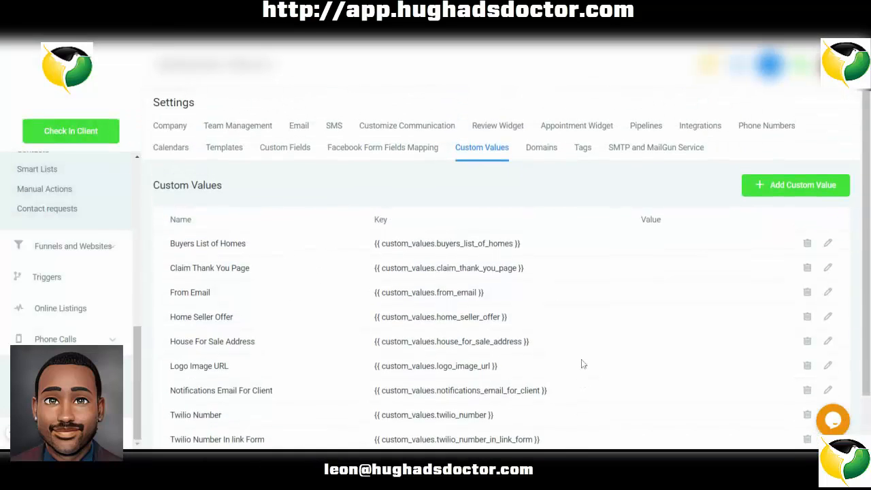
scroll(582, 364, "down", 1)
left_click_drag(625, 193, 675, 349)
left_click(662, 194)
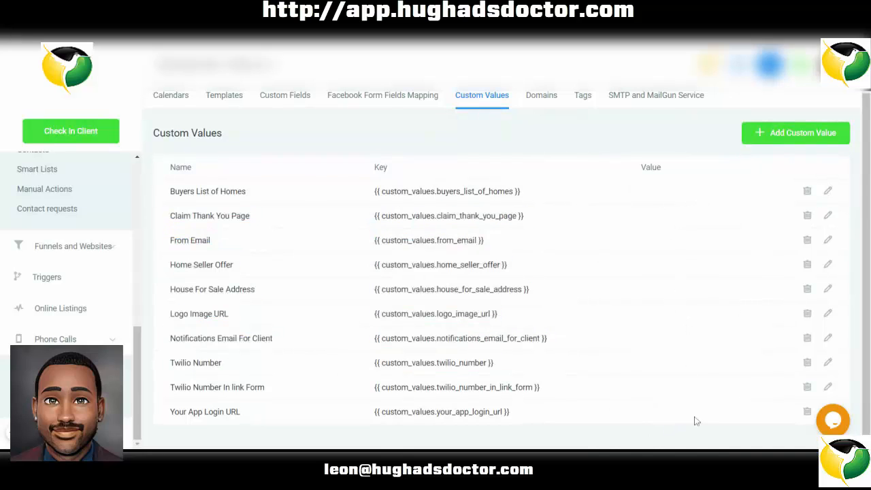
scroll(624, 318, "up", 1)
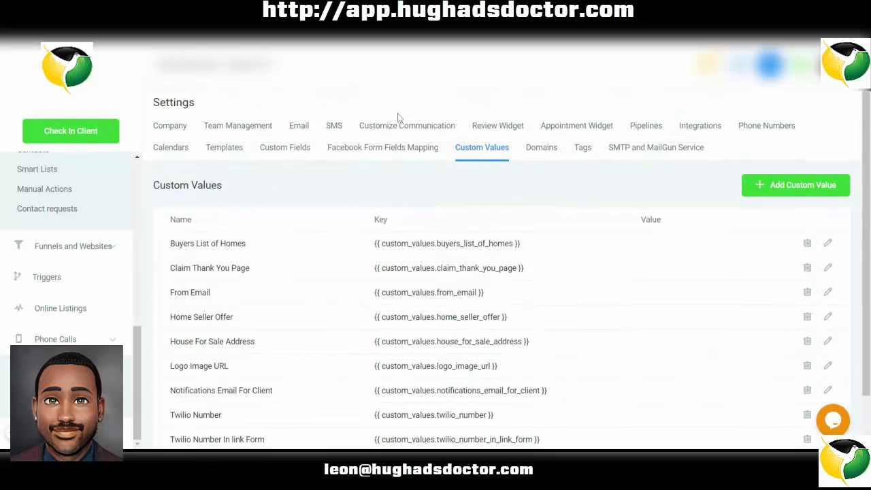
Open the SMTP and MailGun Service settings and examine the forwarding address and BCC email fields
left_click(665, 151)
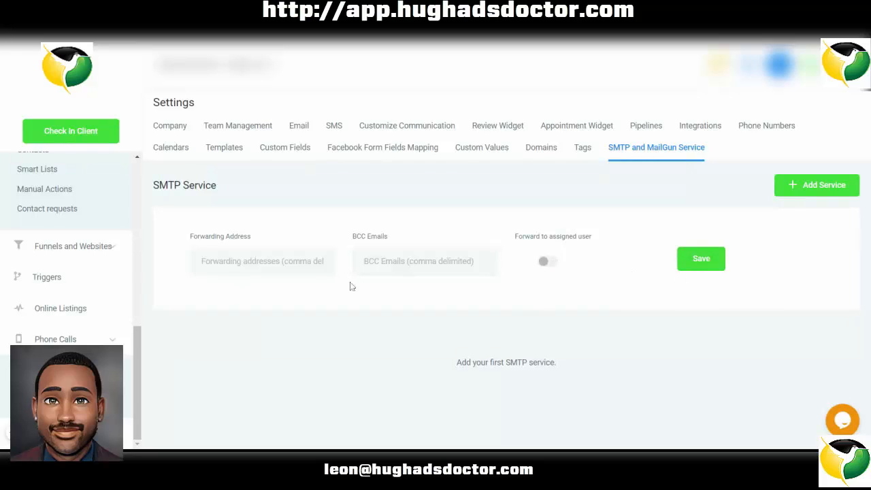
left_click_drag(333, 295, 181, 263)
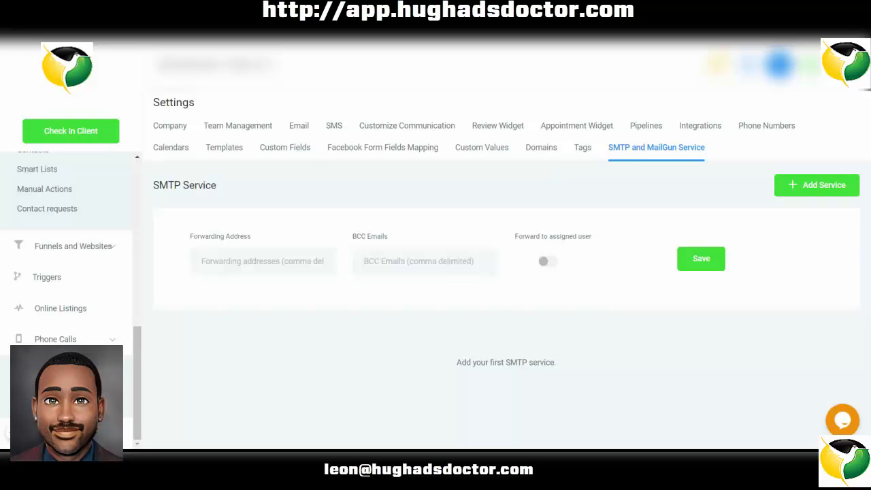